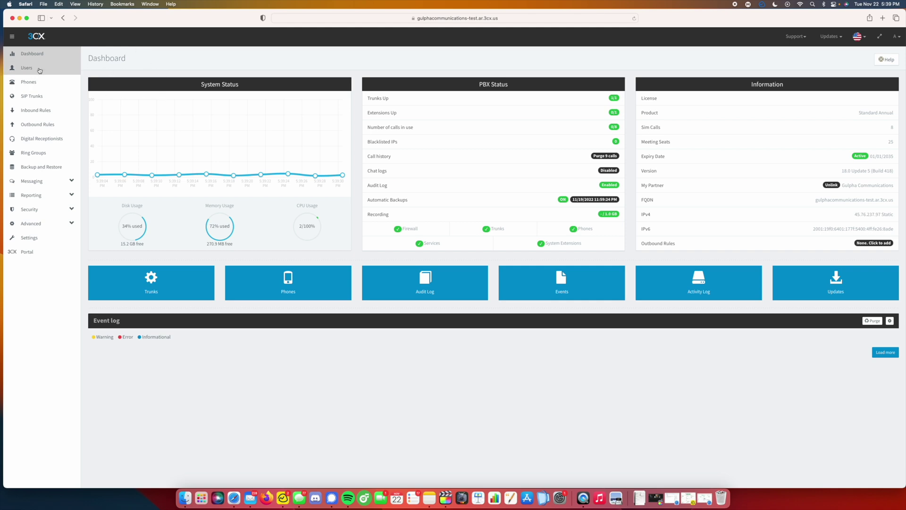
# Start a new US SIP trunk for provider Telnyx LLC, entering main trunk number 5017.
pyautogui.click(33, 96)
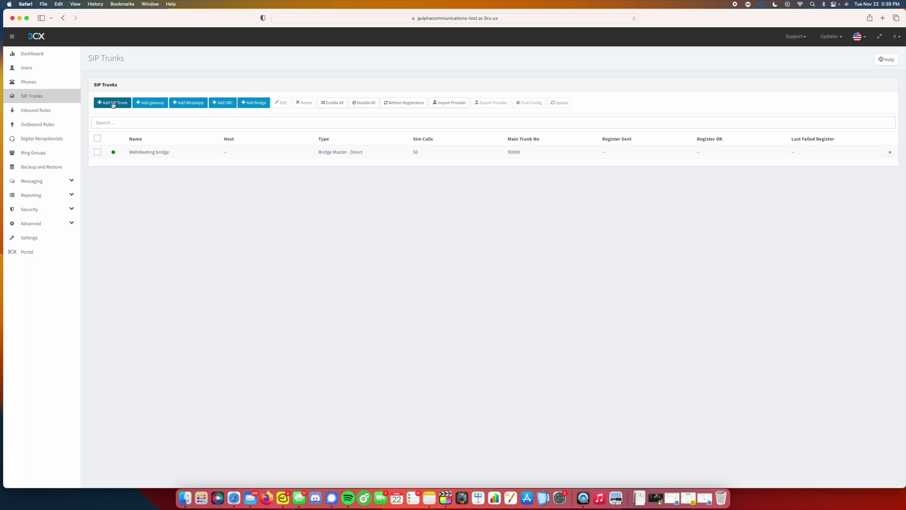
pyautogui.click(112, 103)
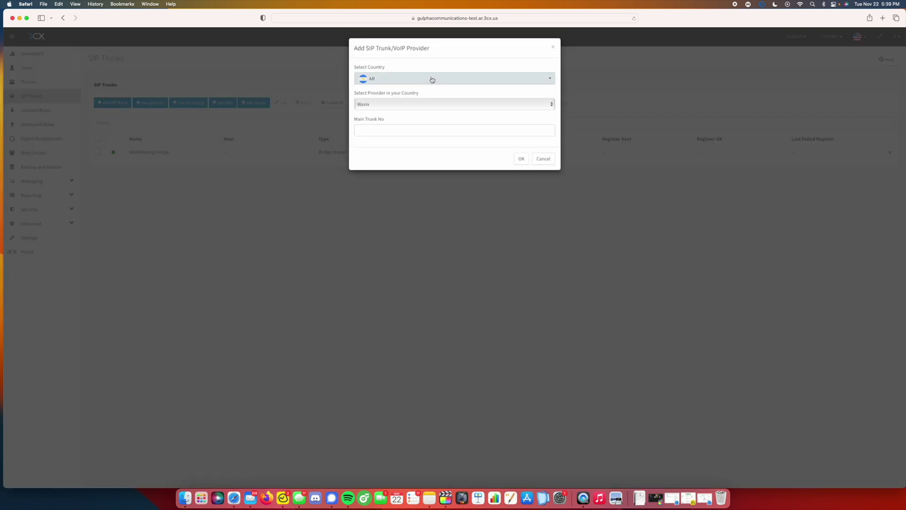
pyautogui.click(431, 78)
pyautogui.write('us')
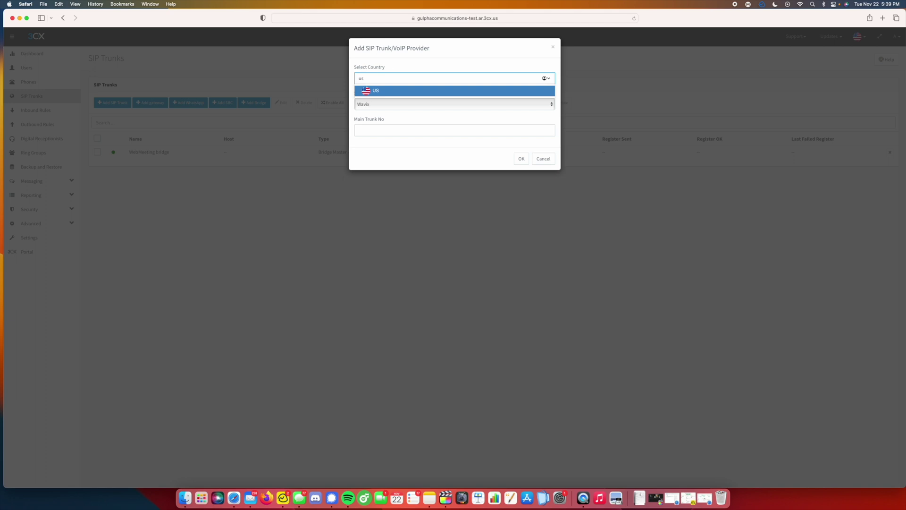
pyautogui.press('Return')
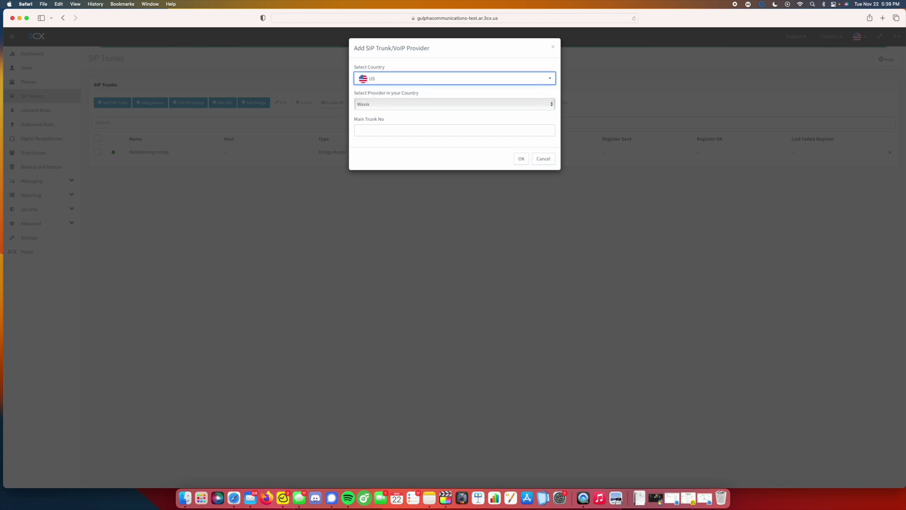
pyautogui.click(390, 106)
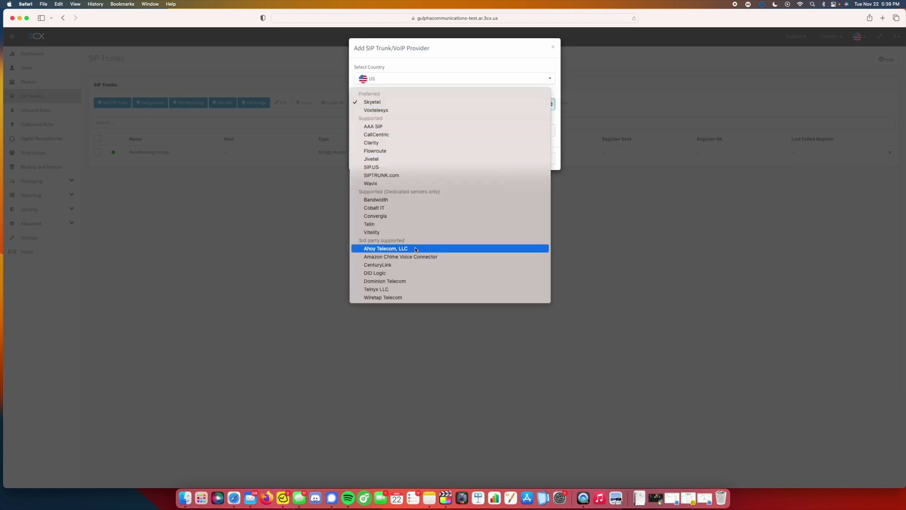
pyautogui.click(409, 290)
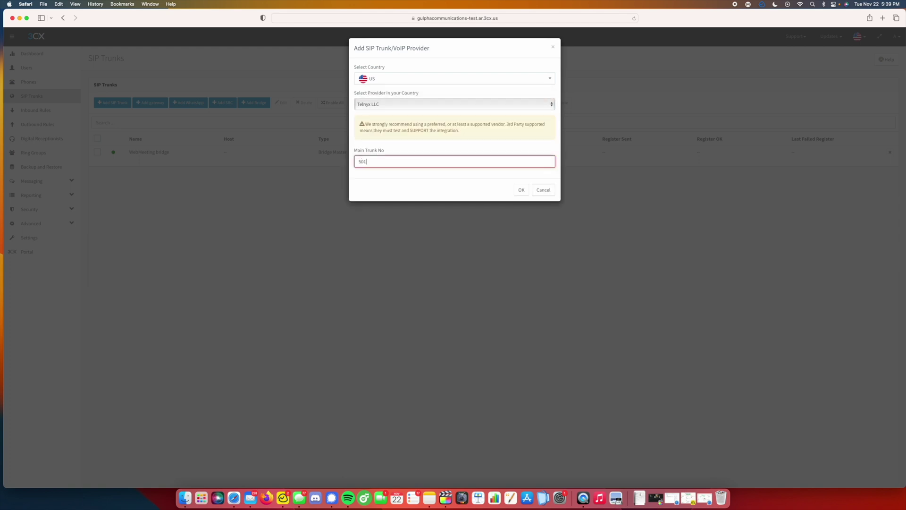
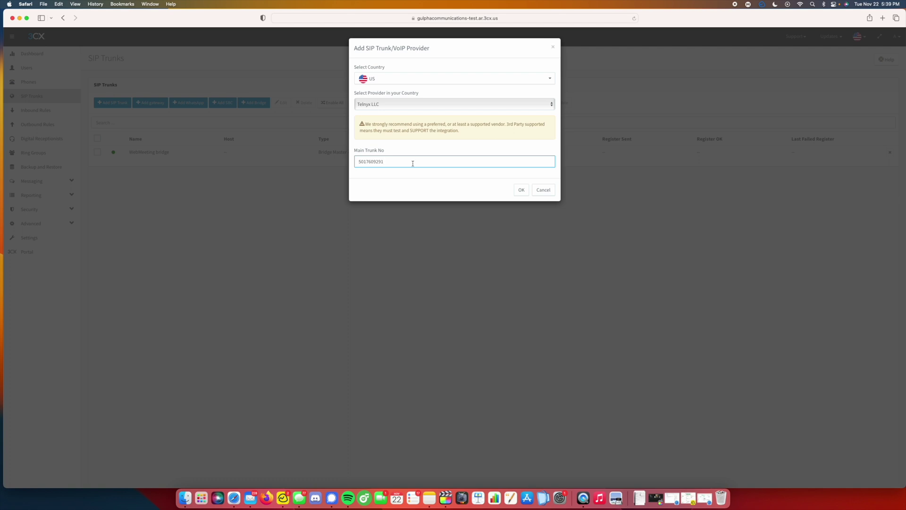
# Create the Telnyx LLC trunk and set its simultaneous calls to 10.
pyautogui.click(522, 191)
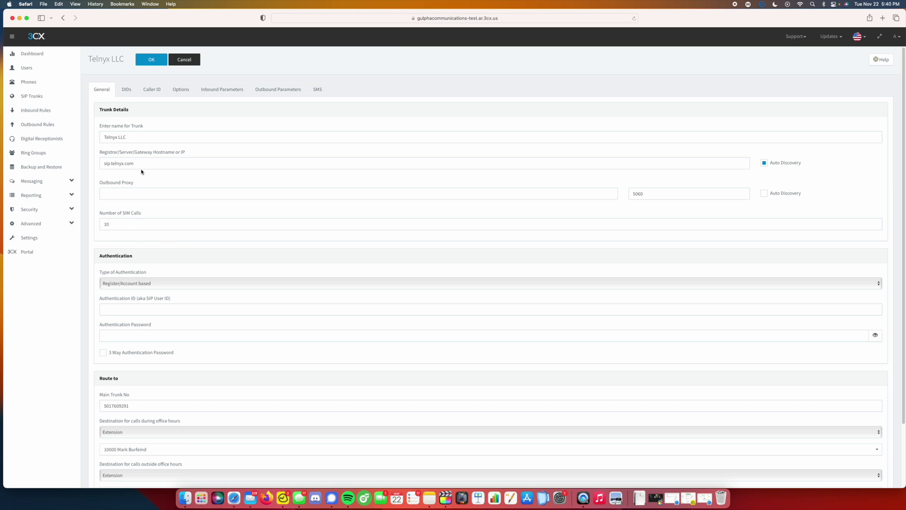
pyautogui.doubleClick(116, 226)
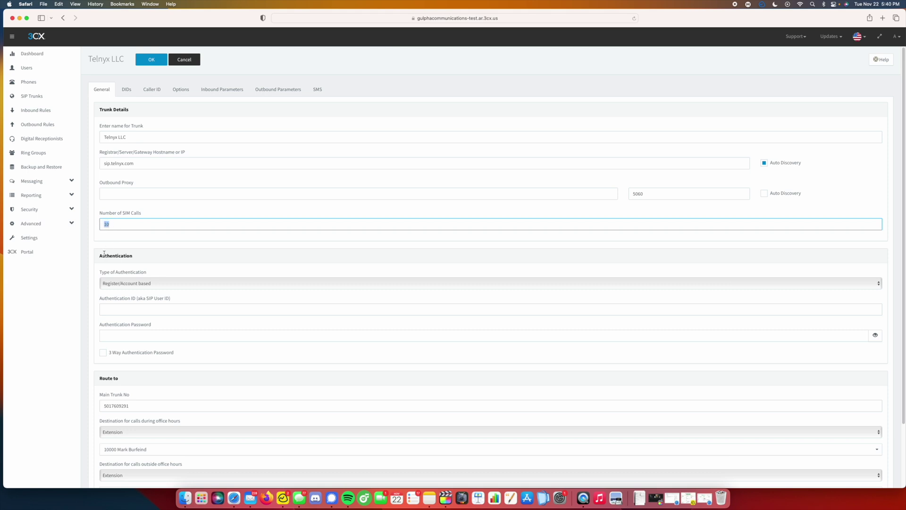
pyautogui.scroll(-3, 122, 276)
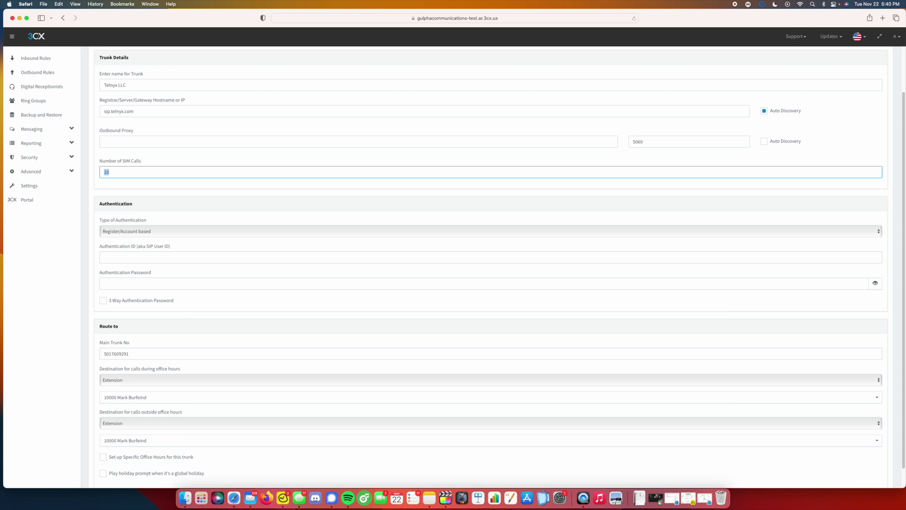
# Paste the authentication ID and authentication password from Notes into the trunk's fields.
pyautogui.press('super+Tab')
pyautogui.click(123, 257)
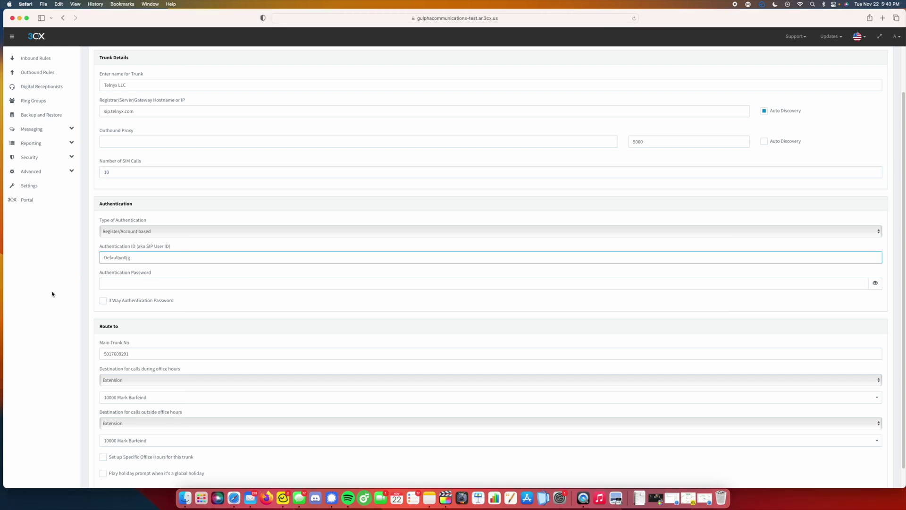
pyautogui.press('super+Tab')
pyautogui.press('super+Tab')
pyautogui.click(137, 283)
pyautogui.press('super+v')
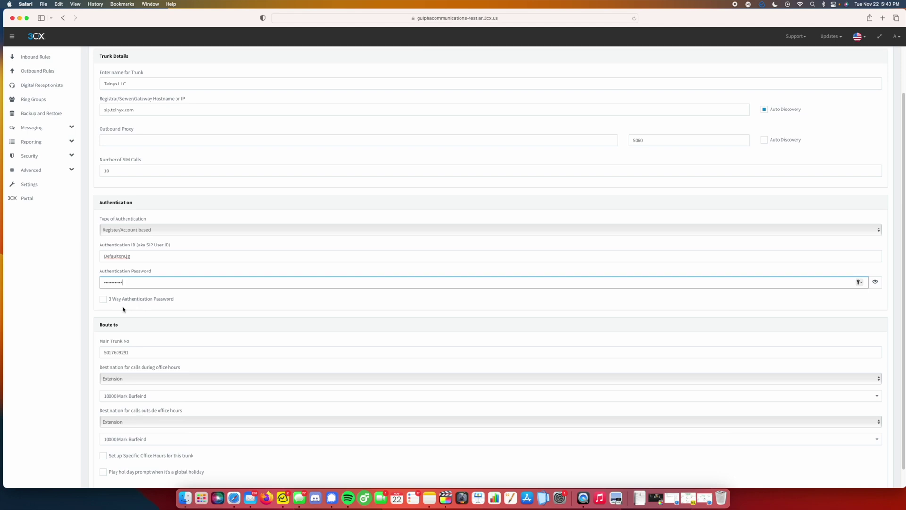
pyautogui.scroll(-1, 188, 312)
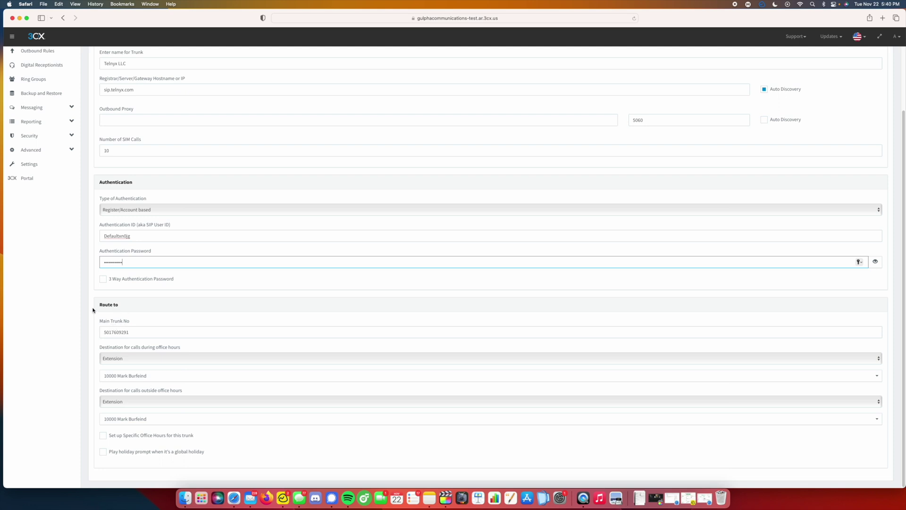
pyautogui.click(119, 359)
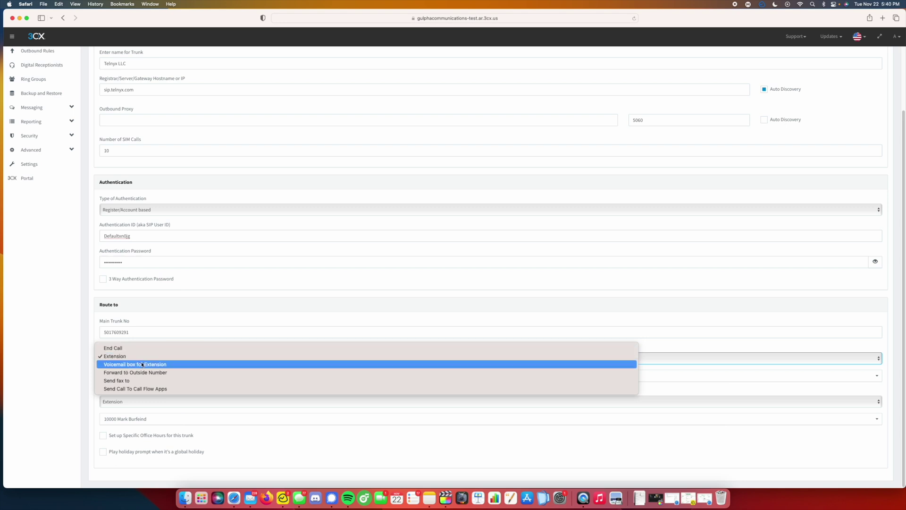
pyautogui.click(52, 370)
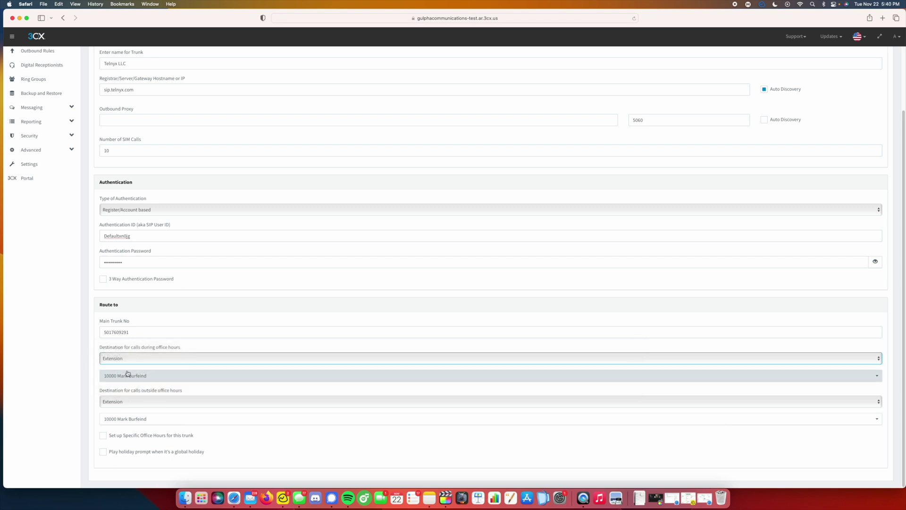
pyautogui.click(126, 374)
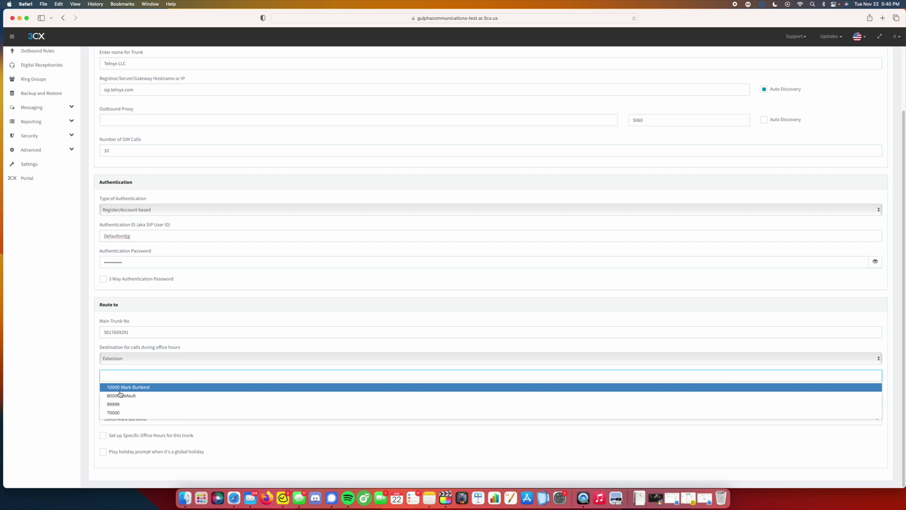
pyautogui.press('Return')
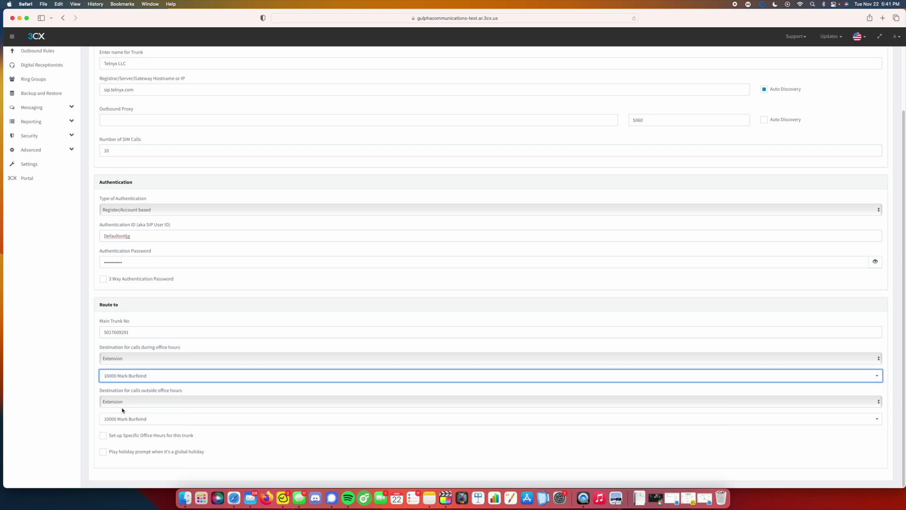
pyautogui.scroll(3, 59, 358)
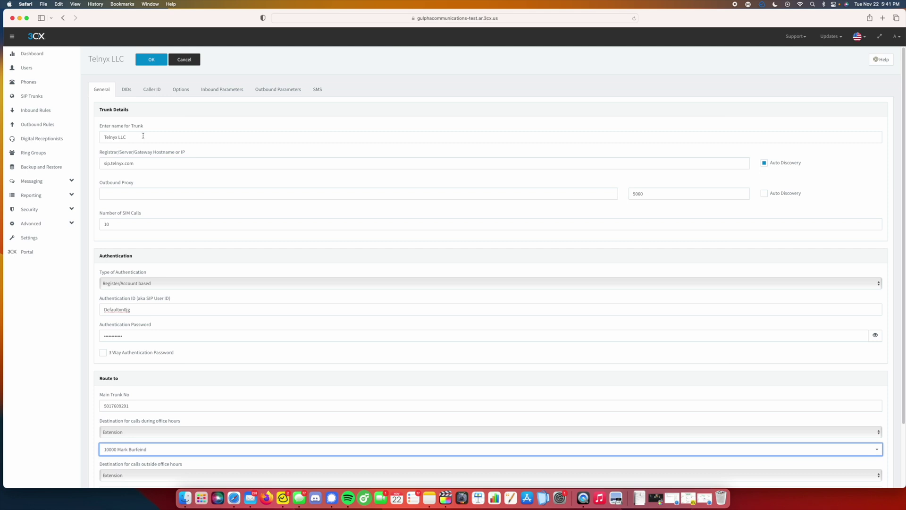
# Review the trunk's DIDs, Inbound Parameters, Outbound Parameters and SMS tabs in turn.
pyautogui.click(126, 89)
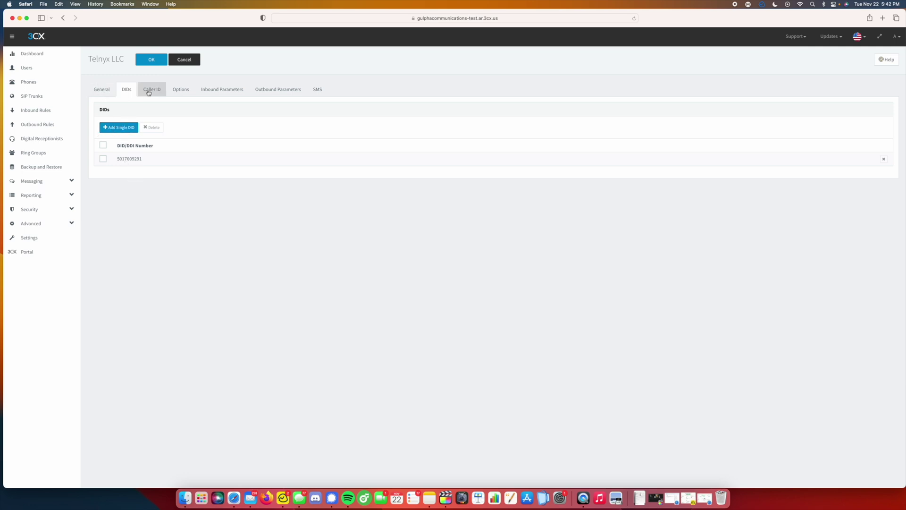
pyautogui.click(222, 89)
pyautogui.click(278, 89)
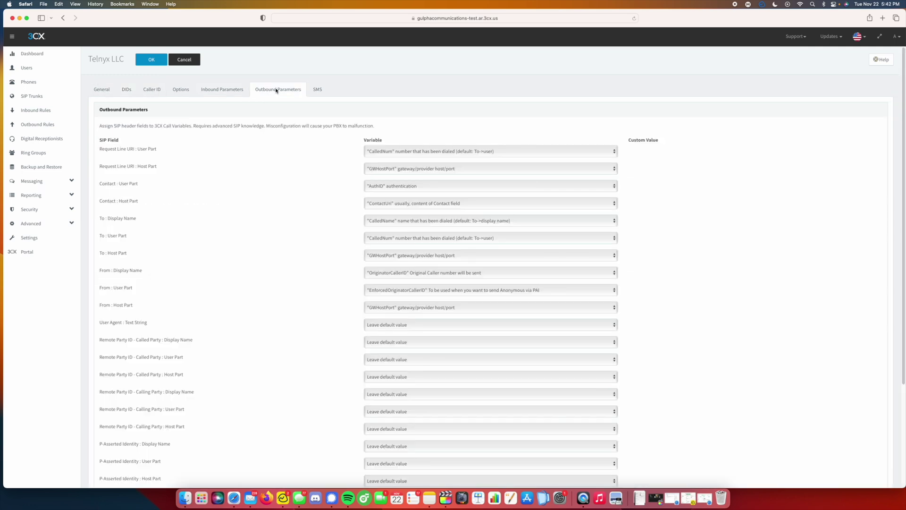
pyautogui.click(314, 90)
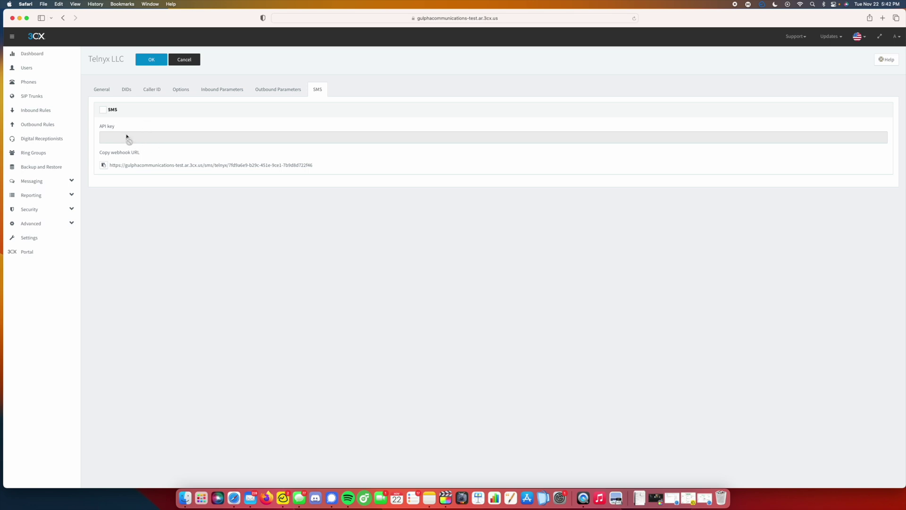
# Save the Telnyx LLC trunk, select it in the SIP Trunks list and refresh its registration.
pyautogui.click(147, 60)
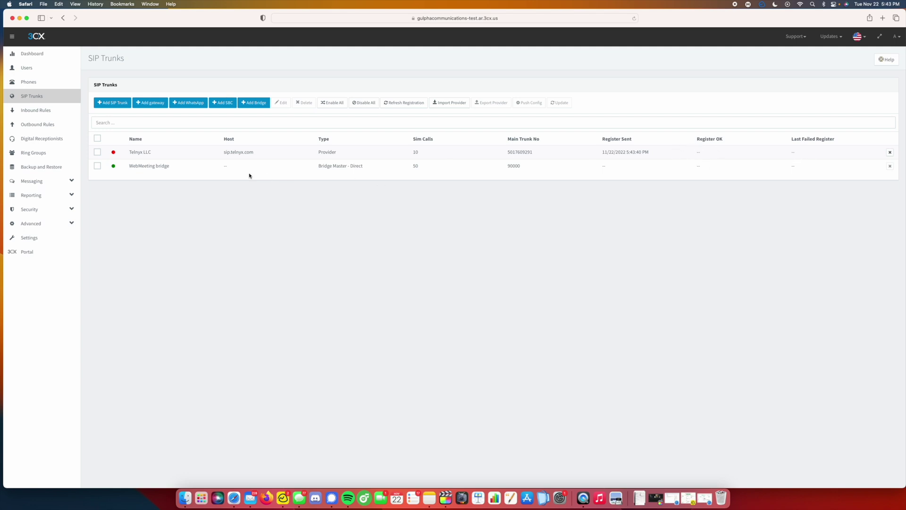
pyautogui.click(97, 152)
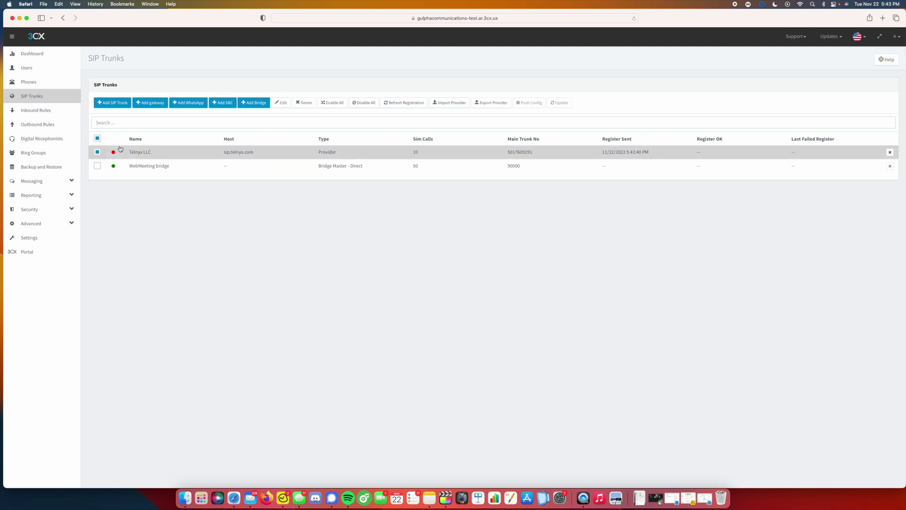
pyautogui.click(405, 103)
# Check the empty Inbound Rules list, then reopen the Telnyx LLC trunk's settings.
pyautogui.click(71, 115)
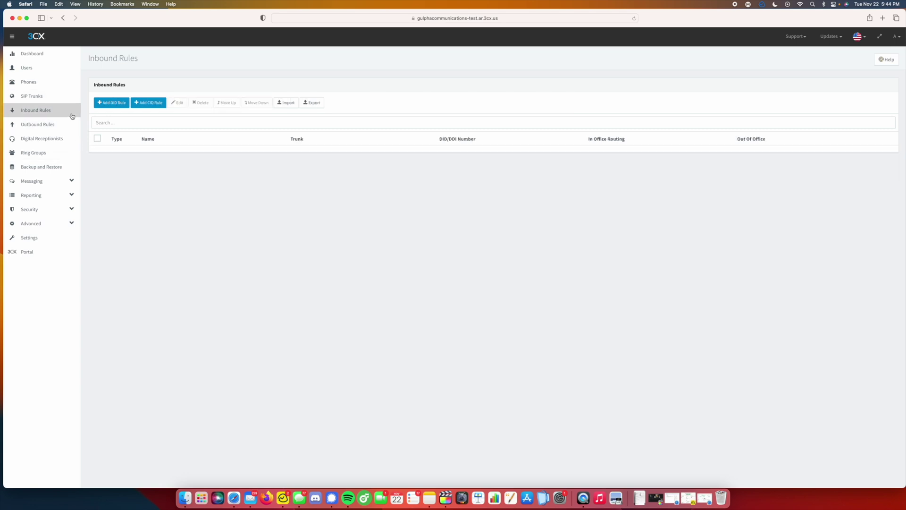
pyautogui.click(54, 96)
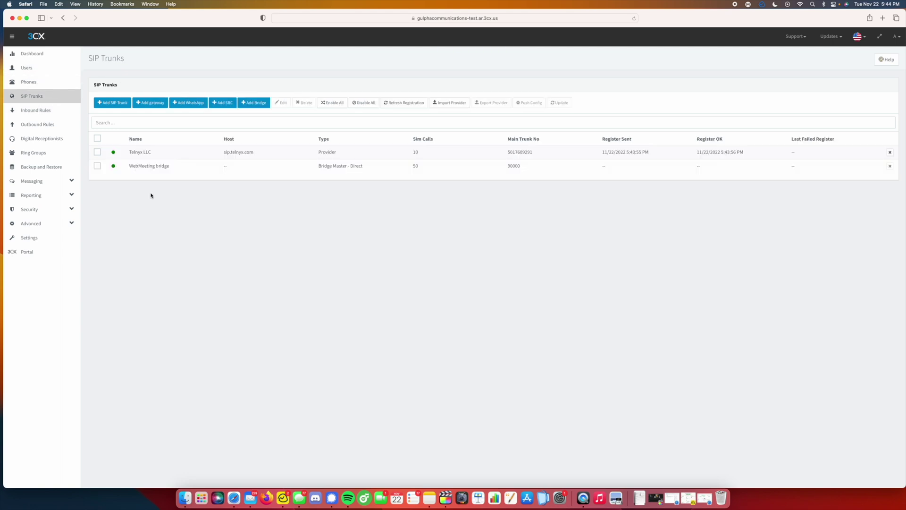
pyautogui.doubleClick(134, 152)
pyautogui.scroll(-3, 140, 331)
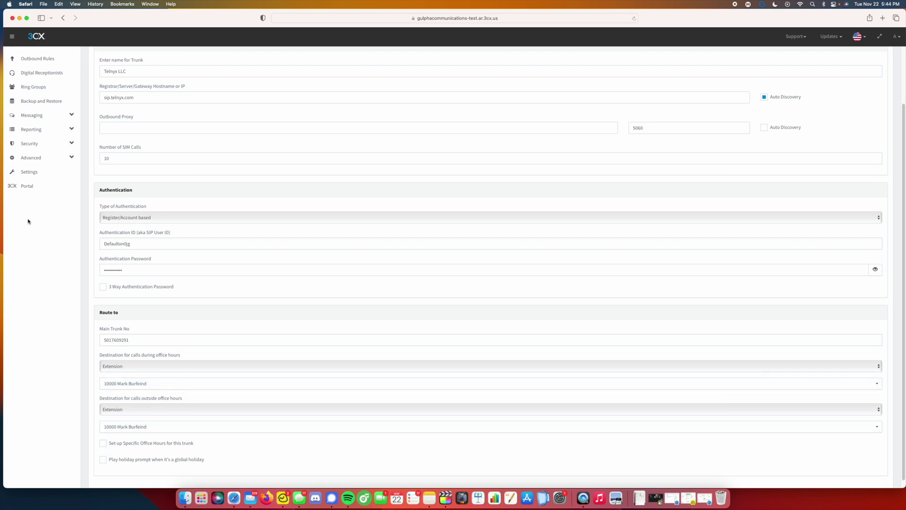
pyautogui.scroll(1, 93, 121)
pyautogui.scroll(2, 94, 121)
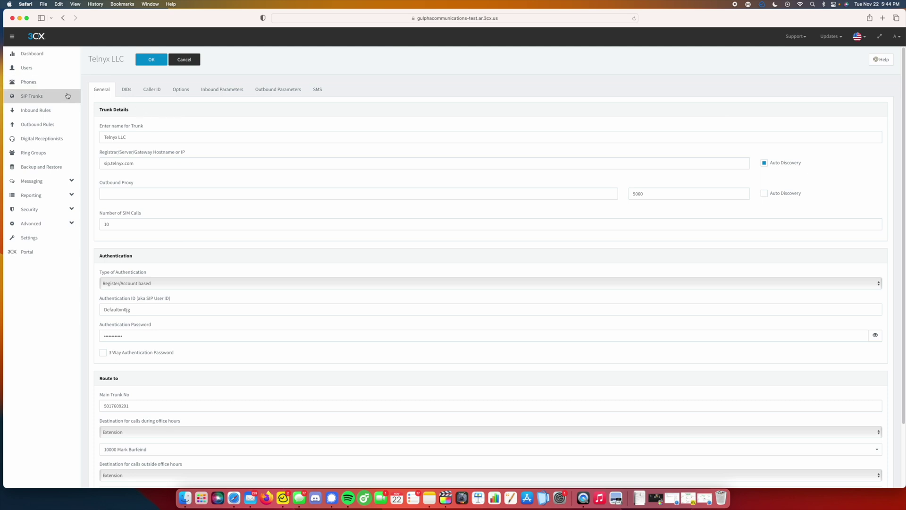
# Add a new outbound rule routing through Telnyx LLC for 10-digit numbers.
pyautogui.click(53, 125)
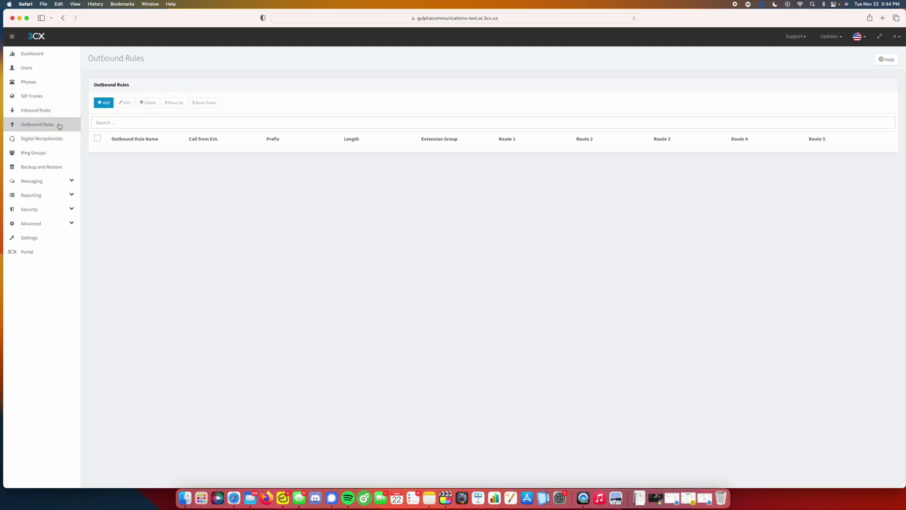
pyautogui.click(101, 103)
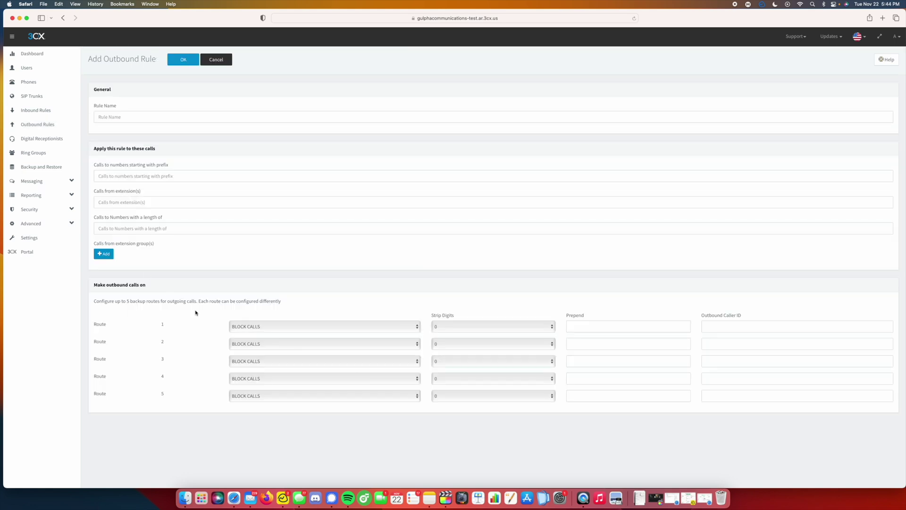
pyautogui.click(263, 327)
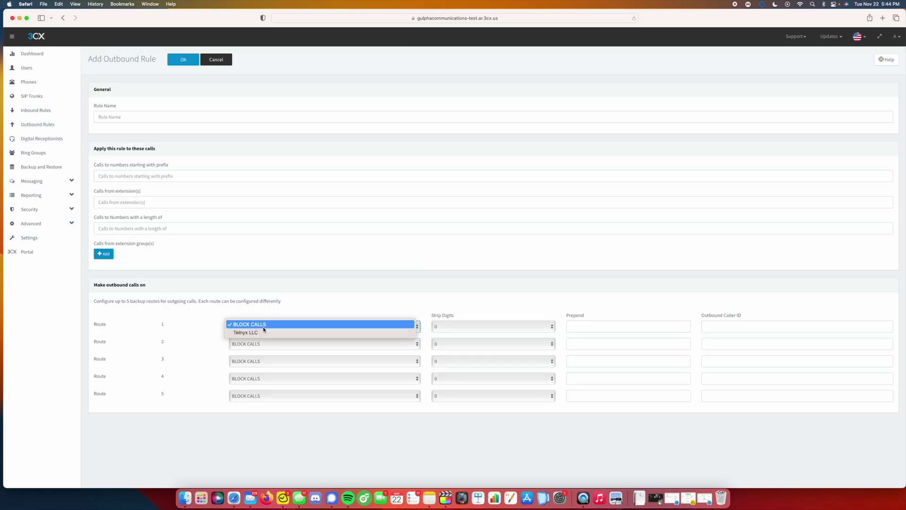
pyautogui.click(262, 333)
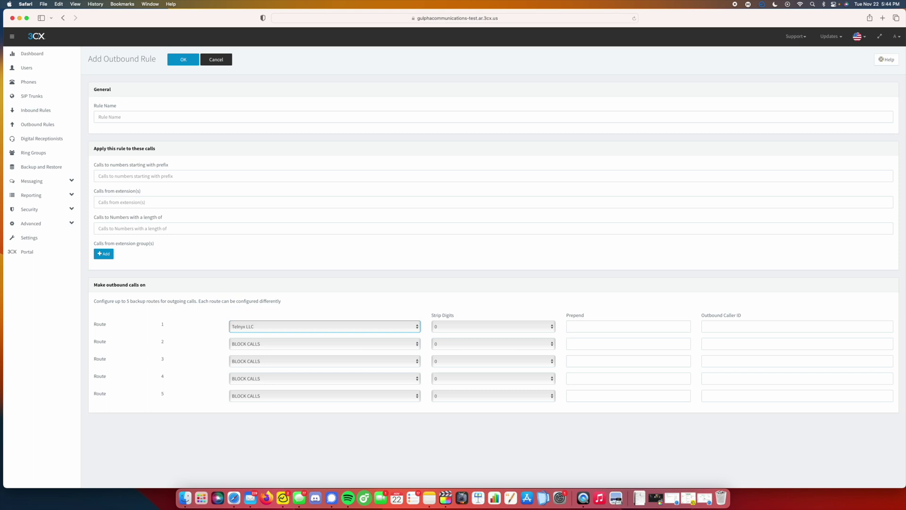
pyautogui.press('super+Tab')
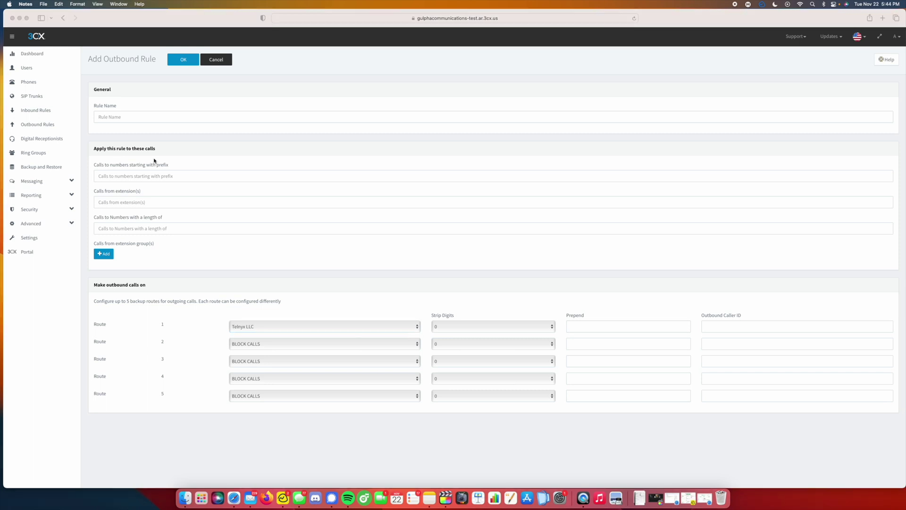
pyautogui.click(162, 229)
pyautogui.click(170, 229)
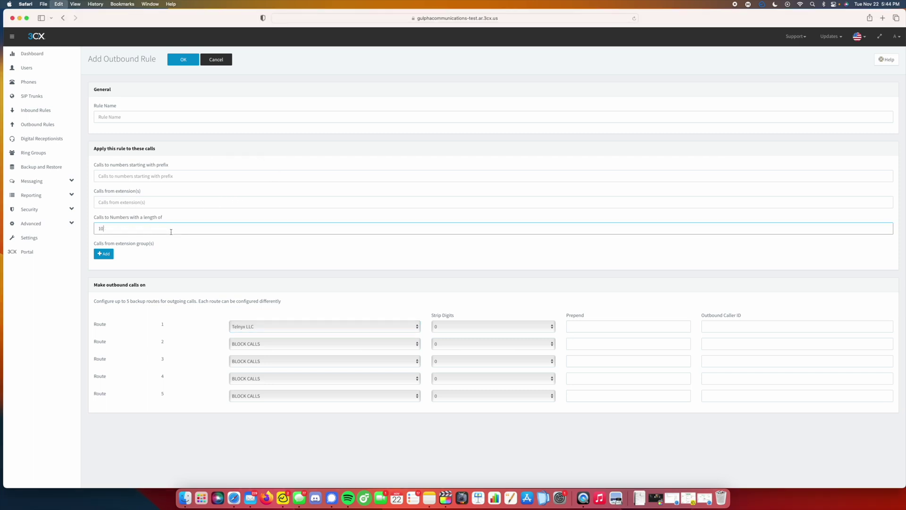
pyautogui.write('10')
# Set the rule's prepend to +1, name it 10, and save it.
pyautogui.click(565, 327)
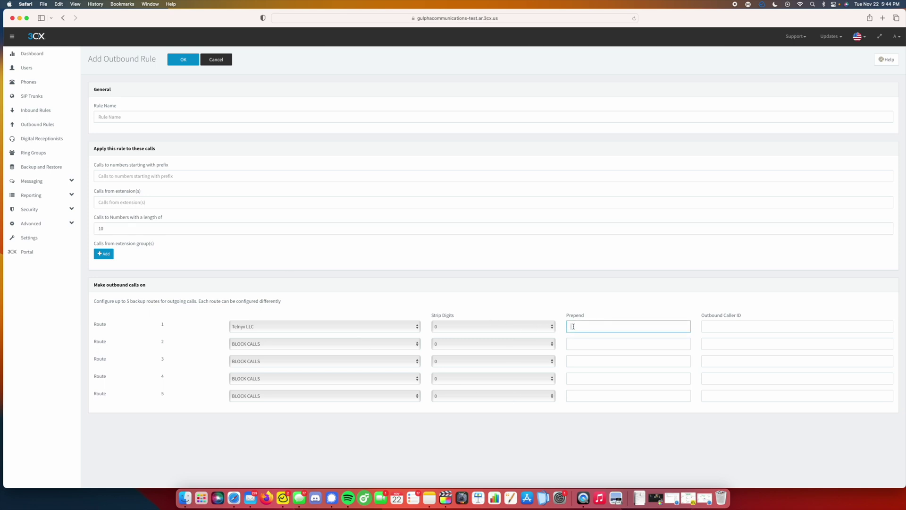
pyautogui.write('1')
pyautogui.click(134, 119)
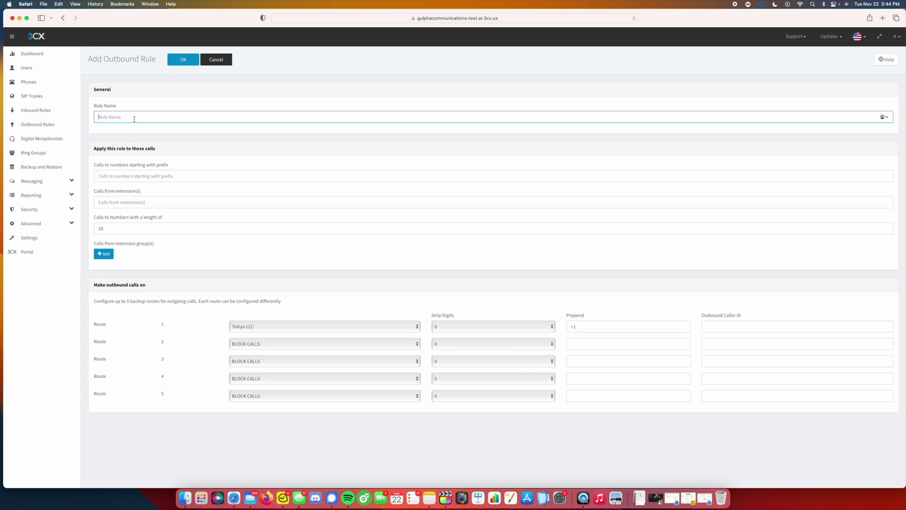
pyautogui.write('10')
pyautogui.click(183, 60)
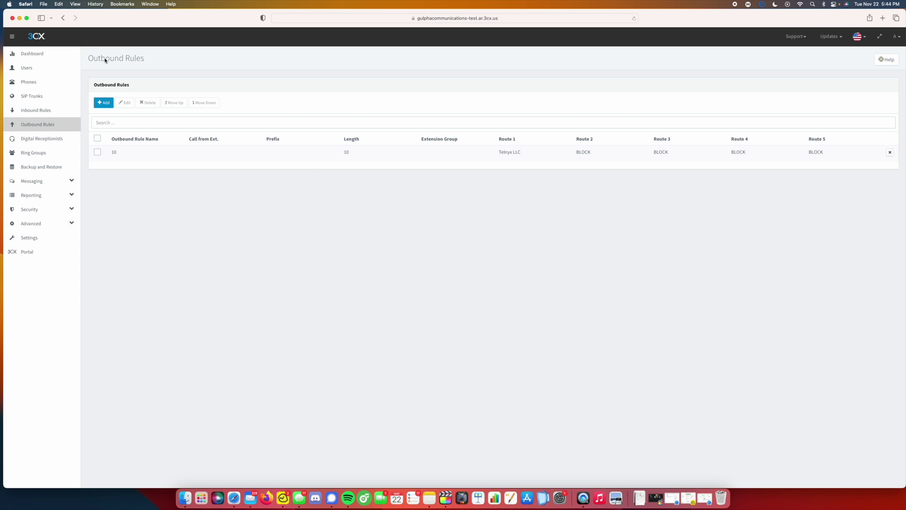
# Add another outbound rule with prepend +, length 11, and route 1 through Telnyx LLC.
pyautogui.click(102, 103)
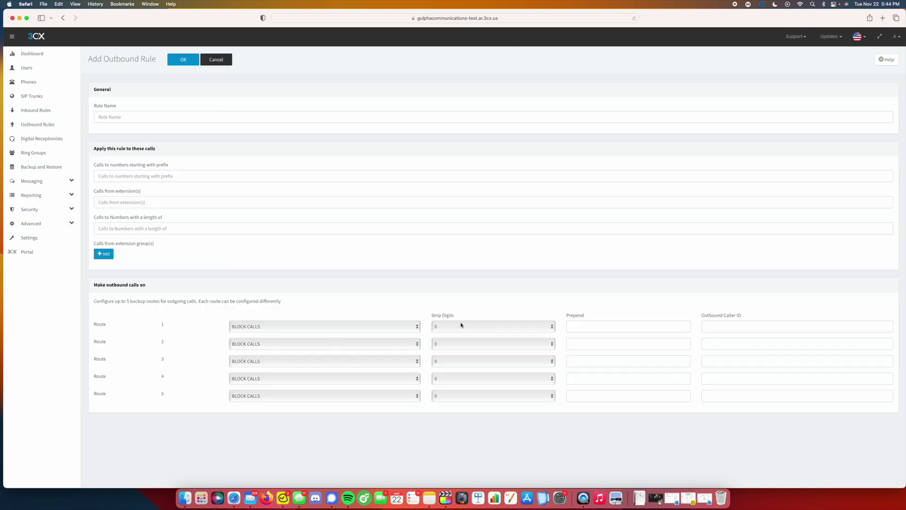
pyautogui.click(588, 329)
pyautogui.write('+')
pyautogui.click(296, 229)
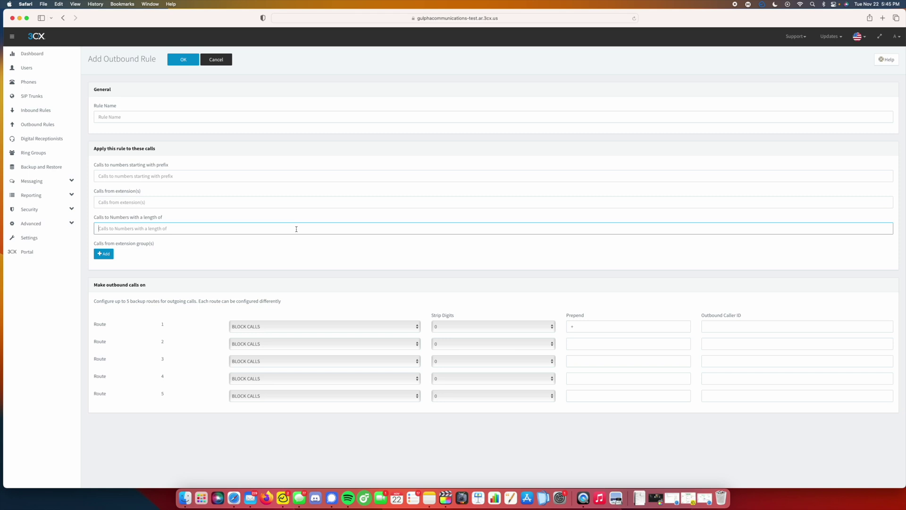
pyautogui.write('11')
pyautogui.click(306, 328)
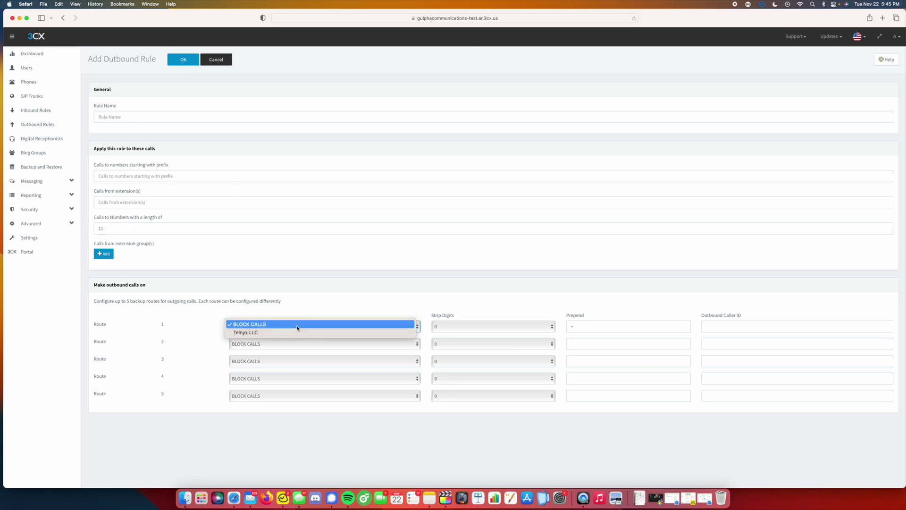
pyautogui.click(293, 332)
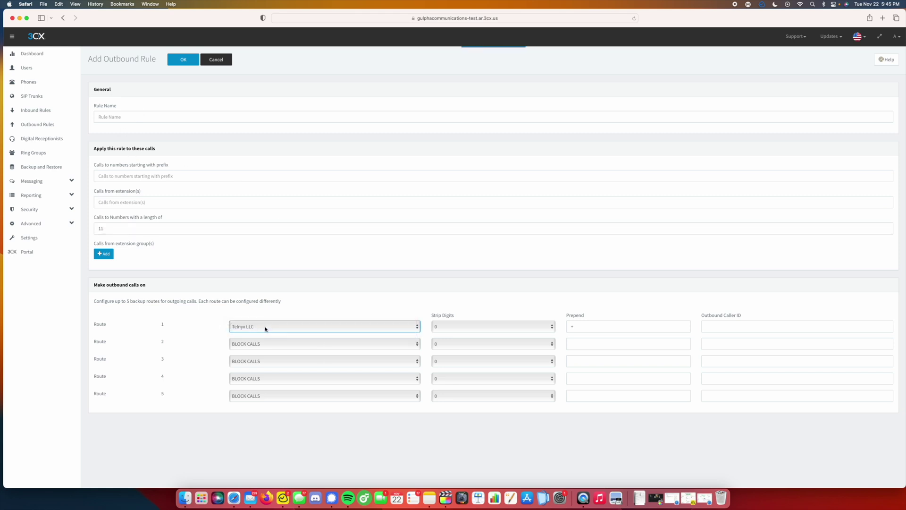
# Give the rule its required name 11 and save it.
pyautogui.click(173, 65)
pyautogui.click(152, 114)
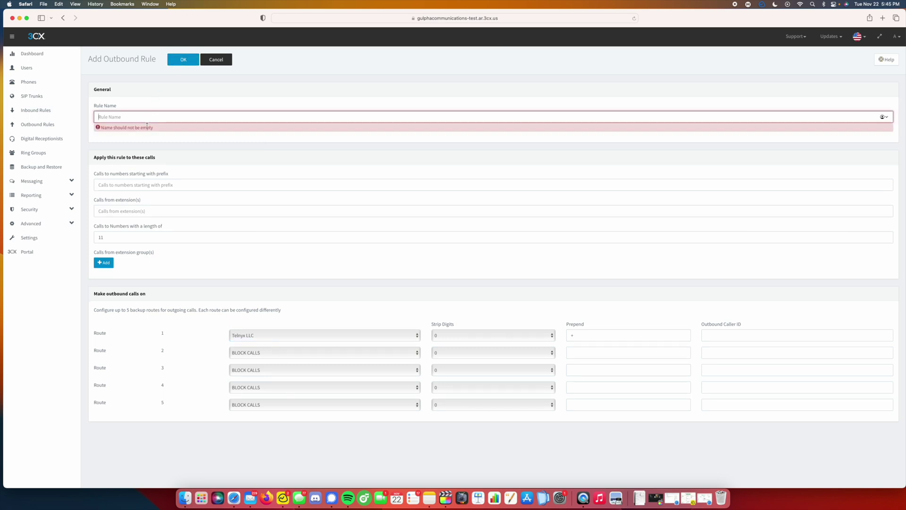
pyautogui.write('11')
pyautogui.click(175, 61)
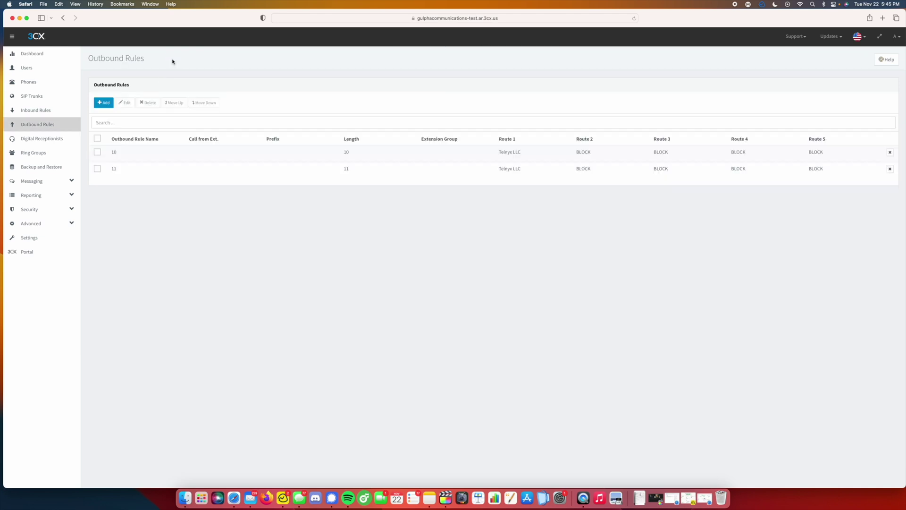
# Add a third outbound rule named 7 matching 7-digit numbers.
pyautogui.click(142, 152)
pyautogui.click(122, 117)
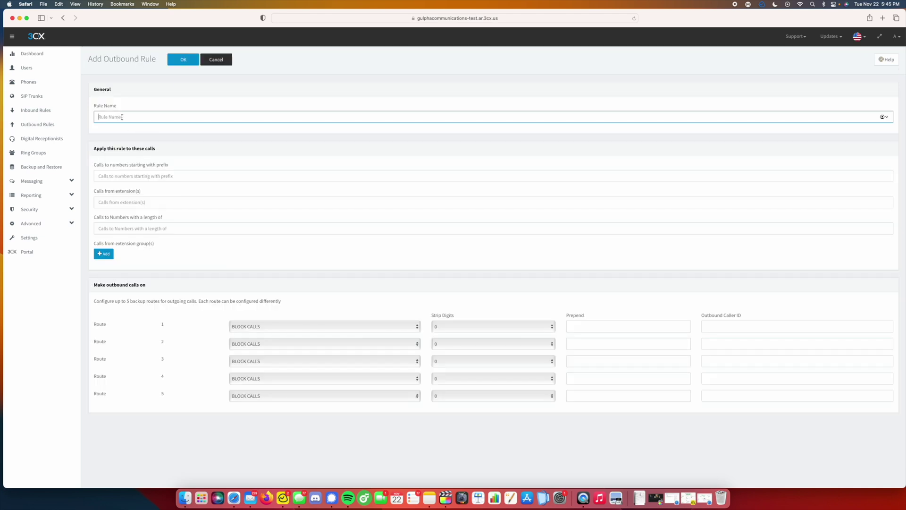
pyautogui.write('7')
pyautogui.click(145, 230)
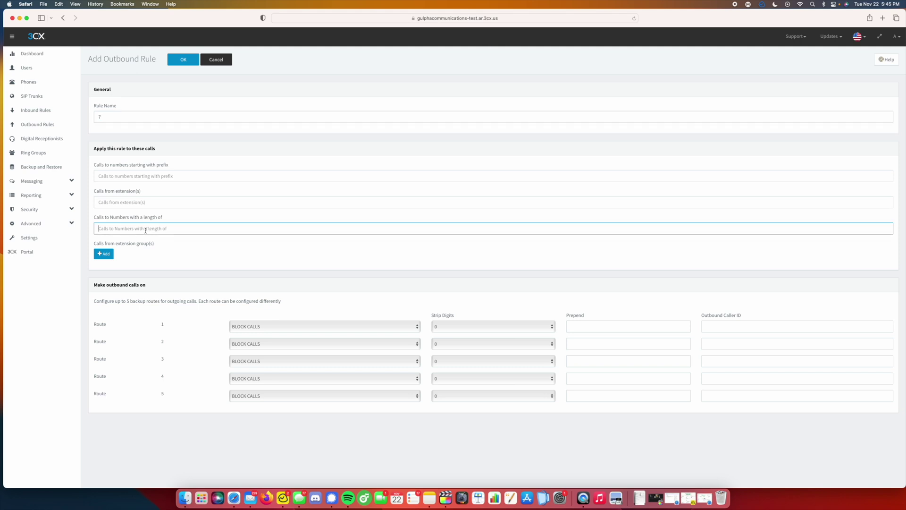
pyautogui.write('7')
# Route the rule through Telnyx LLC with prepend +1501 and save it.
pyautogui.click(382, 327)
pyautogui.click(372, 336)
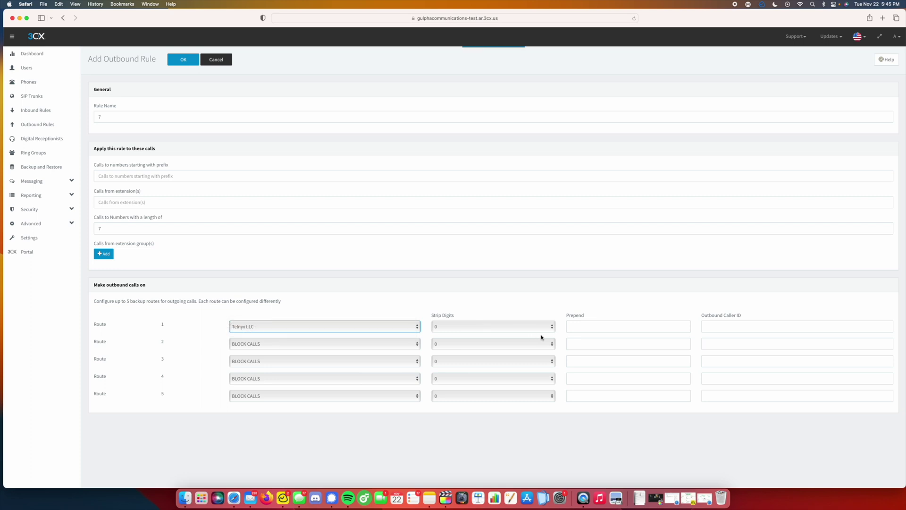
pyautogui.click(592, 327)
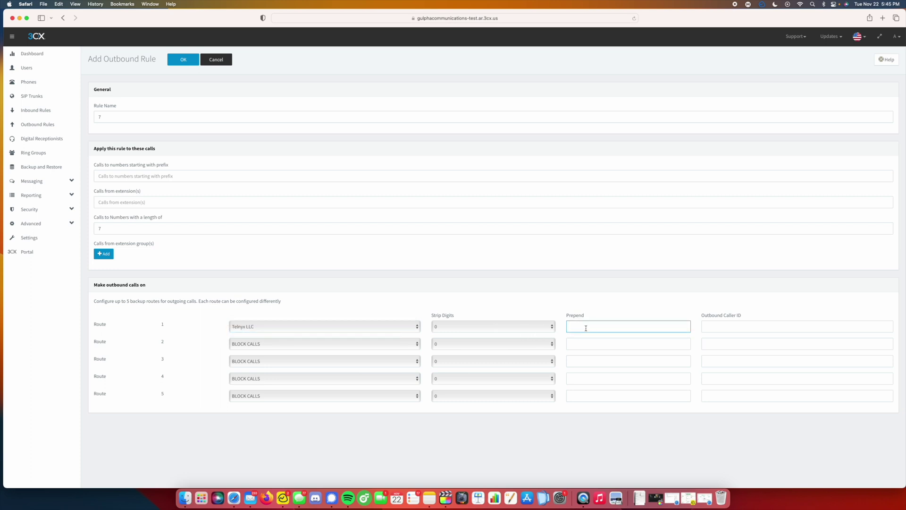
pyautogui.write('+1501')
pyautogui.press('BackSpace')
pyautogui.click(183, 60)
# View extension 10000's user settings, close them unchanged, and return to the Dashboard.
pyautogui.click(50, 72)
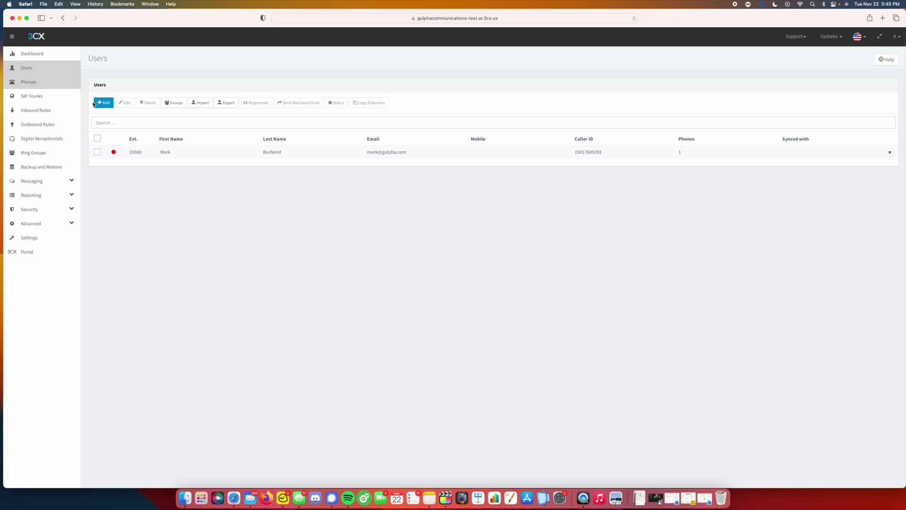
pyautogui.doubleClick(162, 156)
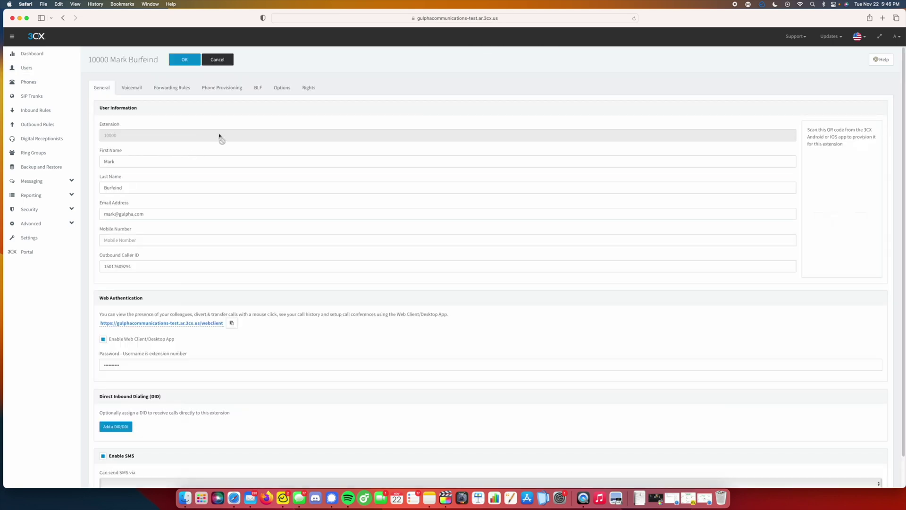
pyautogui.press('super+bracketleft')
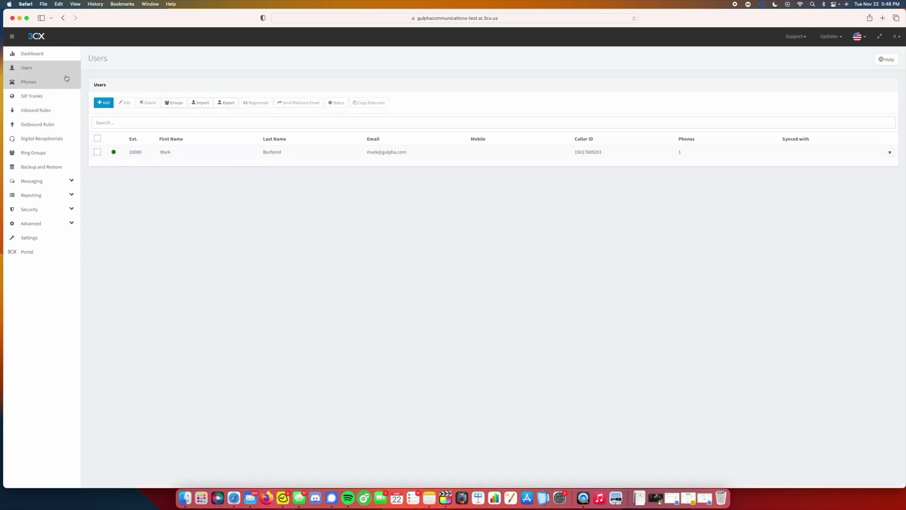
pyautogui.click(63, 59)
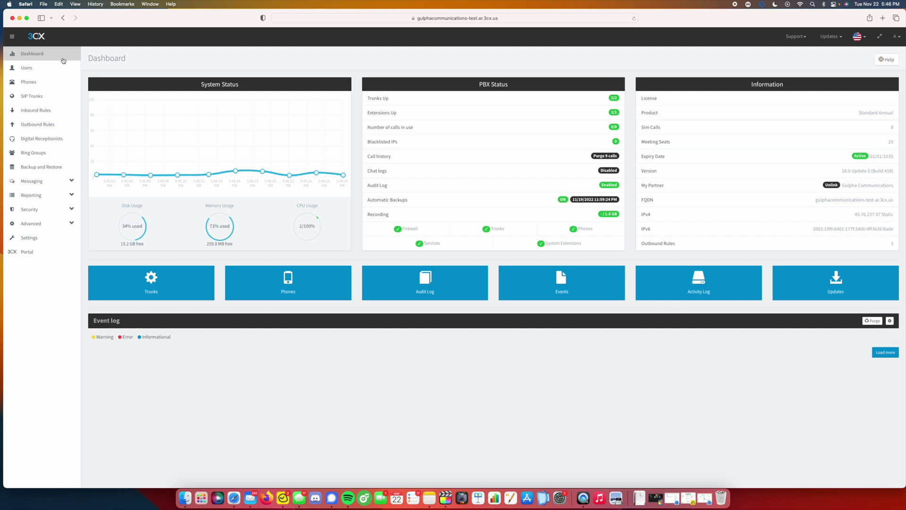
# Open Active calls from the Dashboard's calls-in-use count to see the Telnyx LLC test call.
pyautogui.click(391, 127)
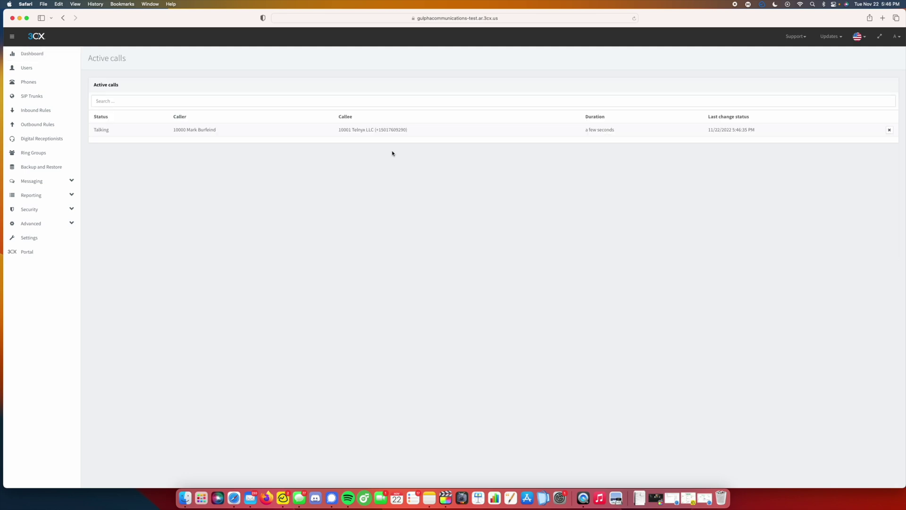